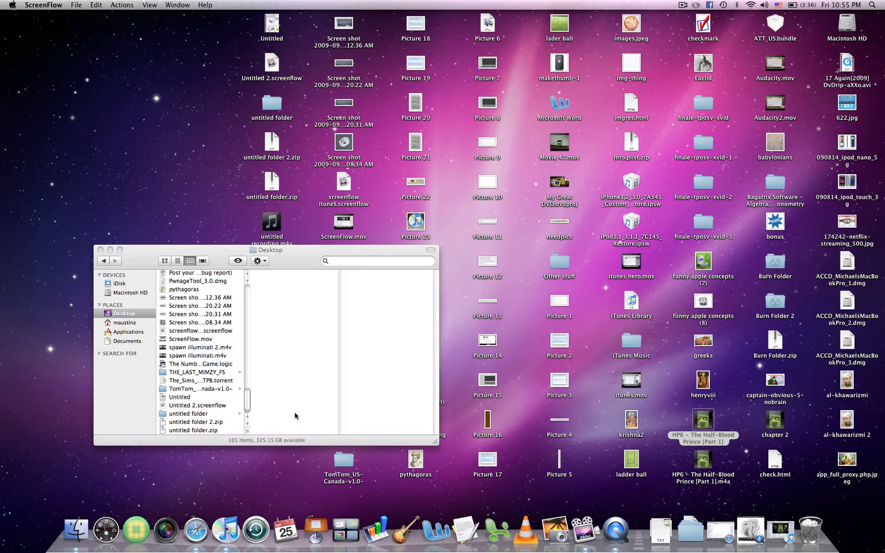
Open the desktop file HP6 - The Half-Blood Prince [Part 1].m4a in QuickTime Player
click(692, 459)
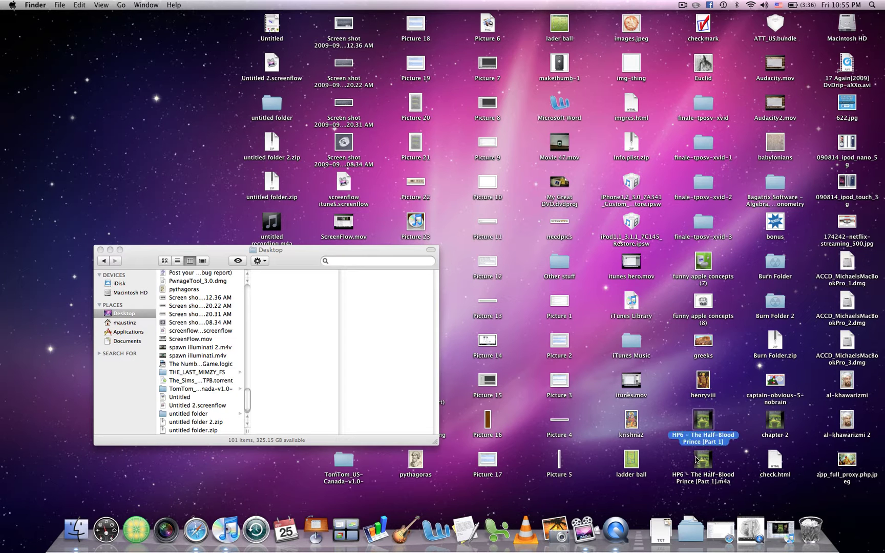
right_click(699, 461)
mouse_move(676, 374)
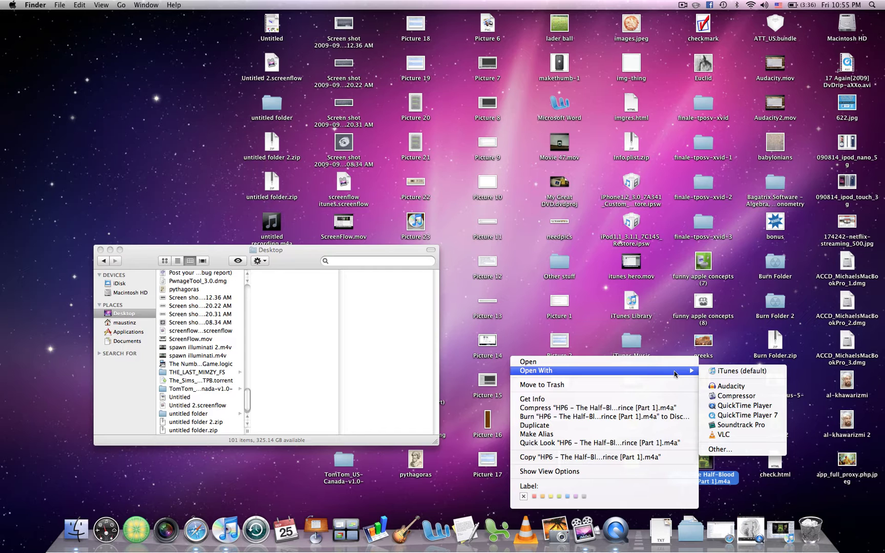
click(727, 406)
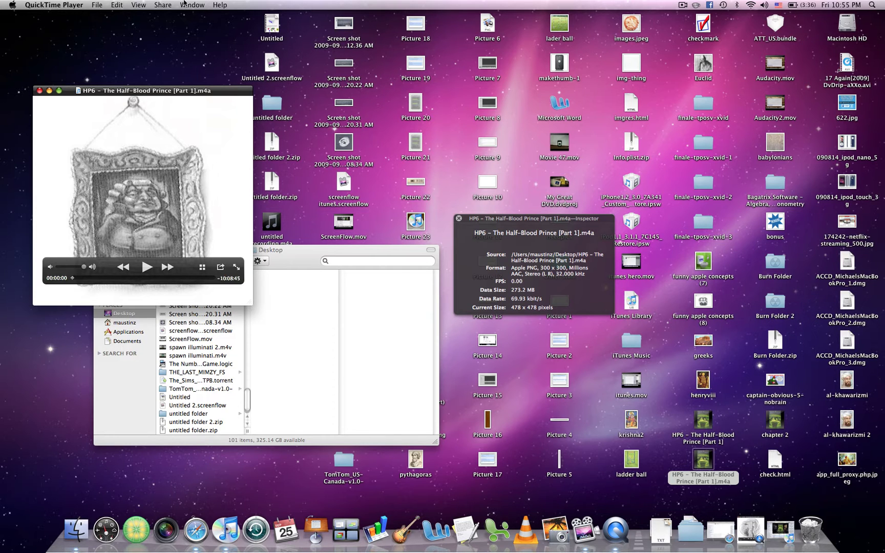
Trim the .m4a audiobook to its opening chapter, about 37:43 long, and minimize its player window
click(118, 4)
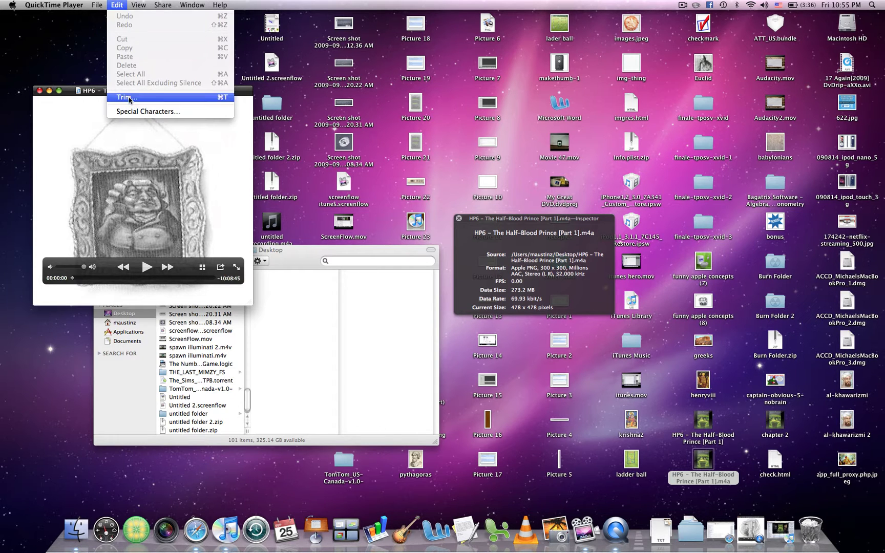
click(130, 97)
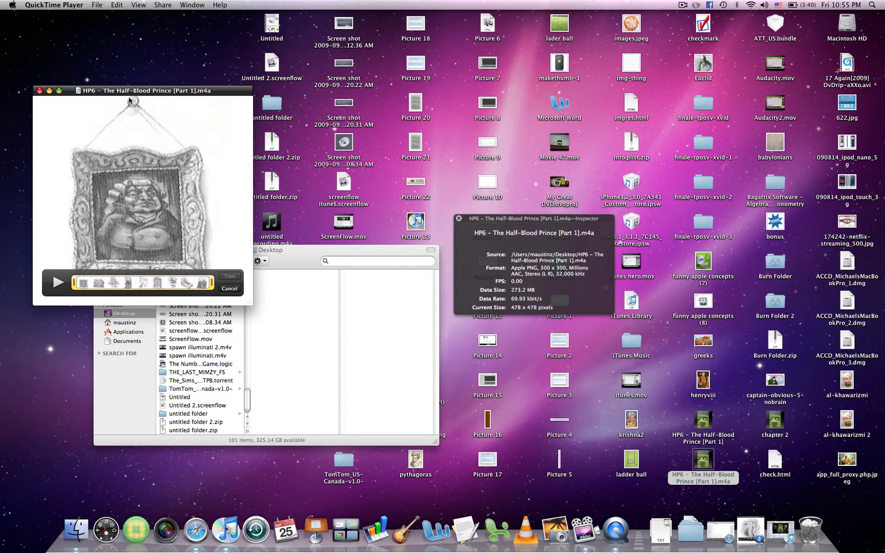
drag(211, 283, 85, 277)
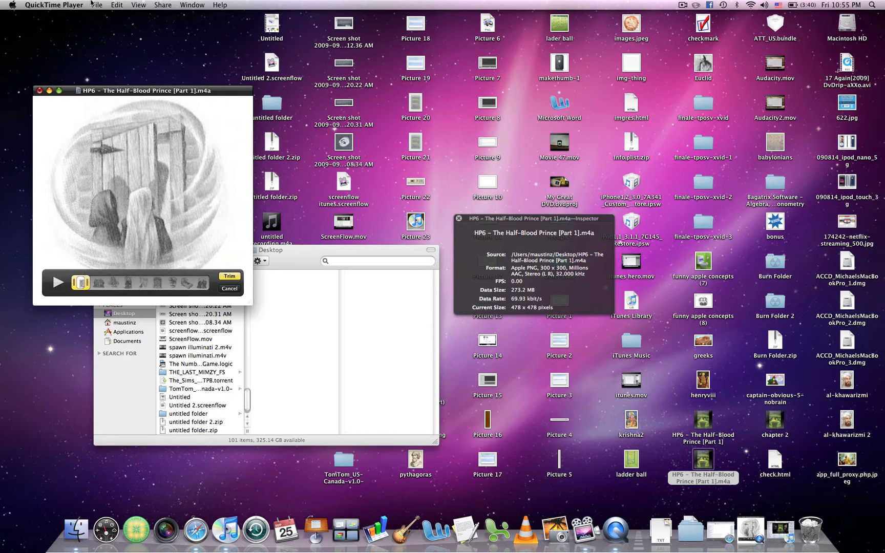
click(230, 276)
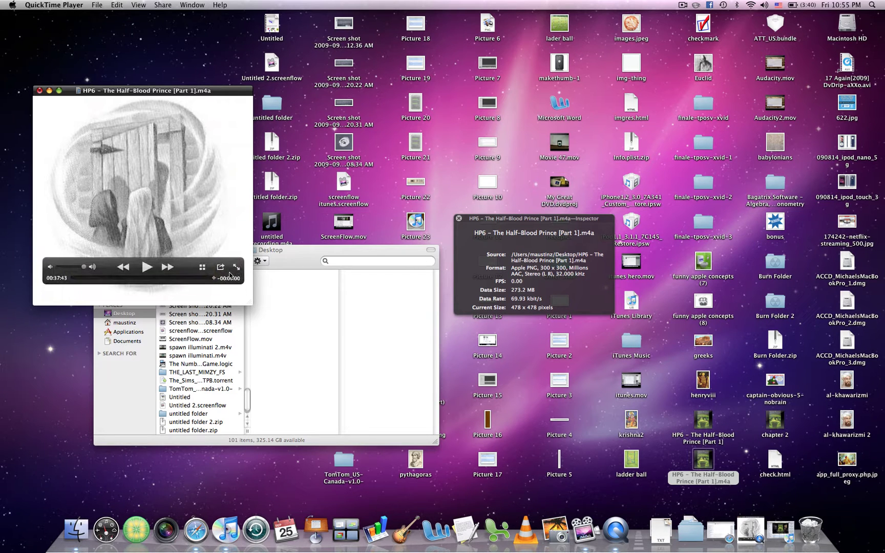
click(105, 6)
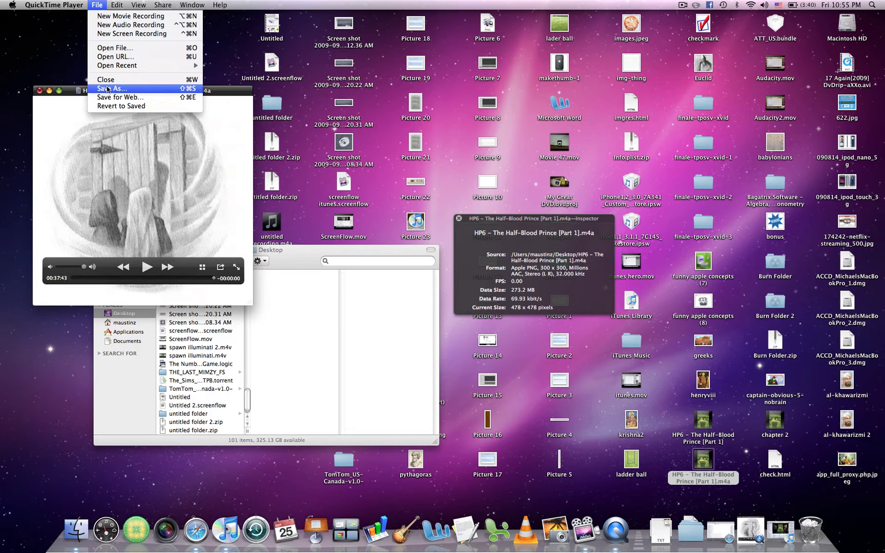
click(50, 93)
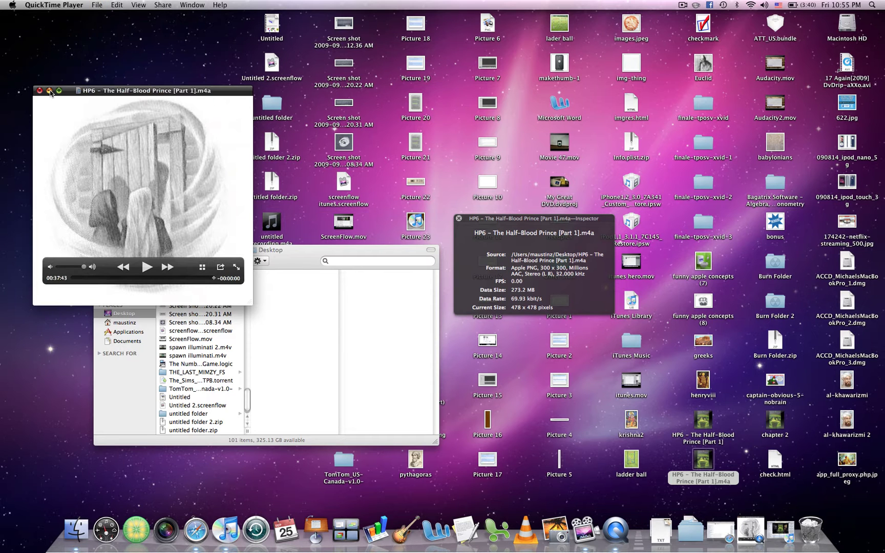
click(50, 92)
Preview the desktop file HP6 - The Half-Blood Prince [Part 1] with Quick Look, pause it, and switch to the .m4b copy in QuickTime Player
click(697, 429)
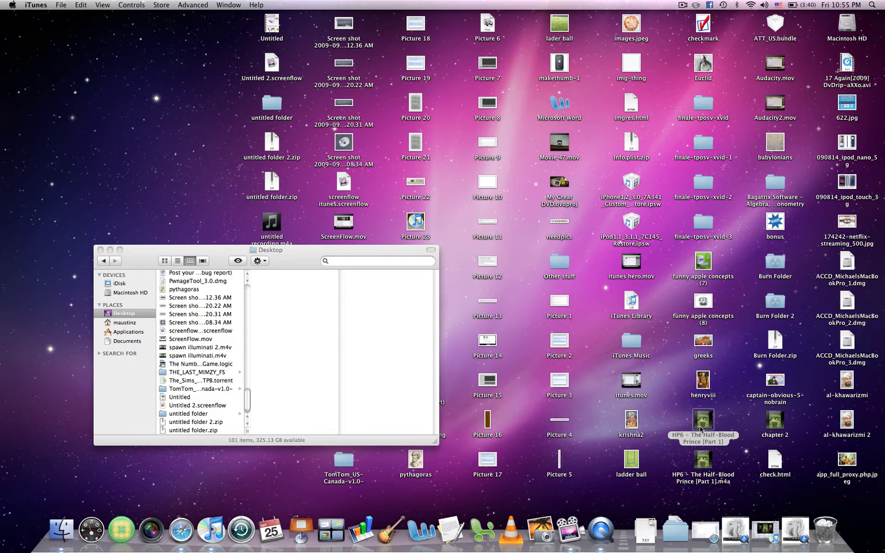
click(702, 429)
key(space)
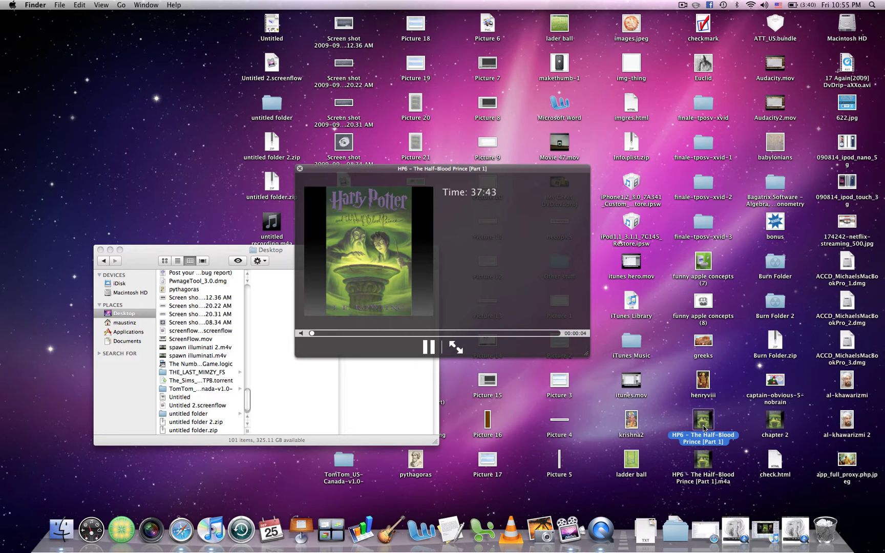
click(554, 333)
click(433, 352)
click(611, 543)
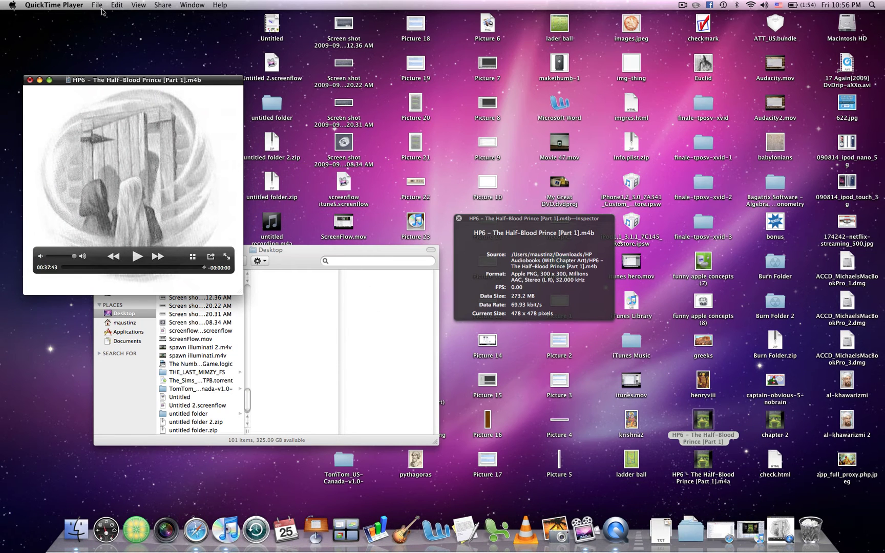
Revert the trimmed .m4b audiobook to its most recently saved version
click(117, 4)
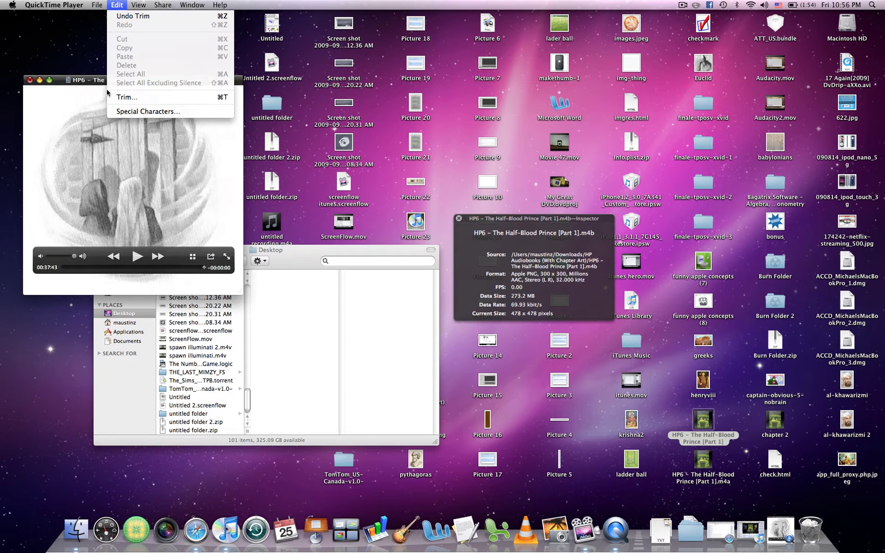
click(95, 100)
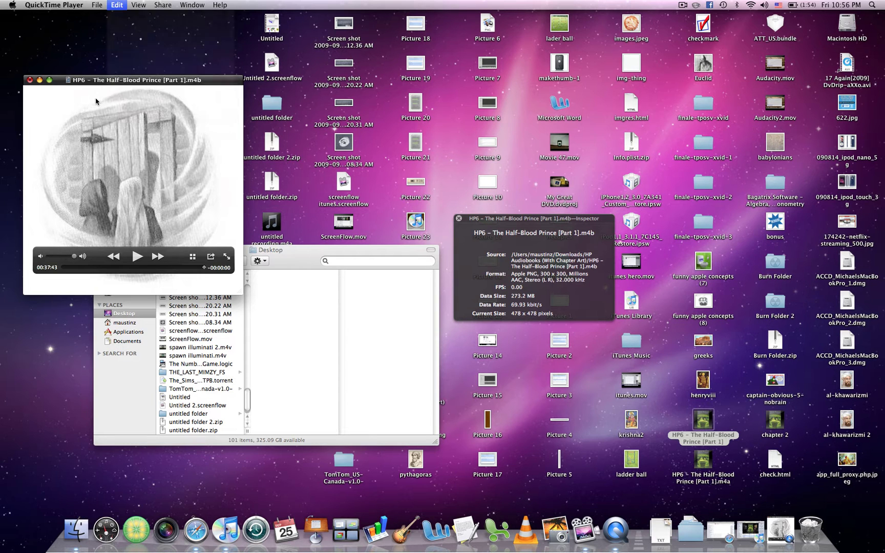
click(96, 6)
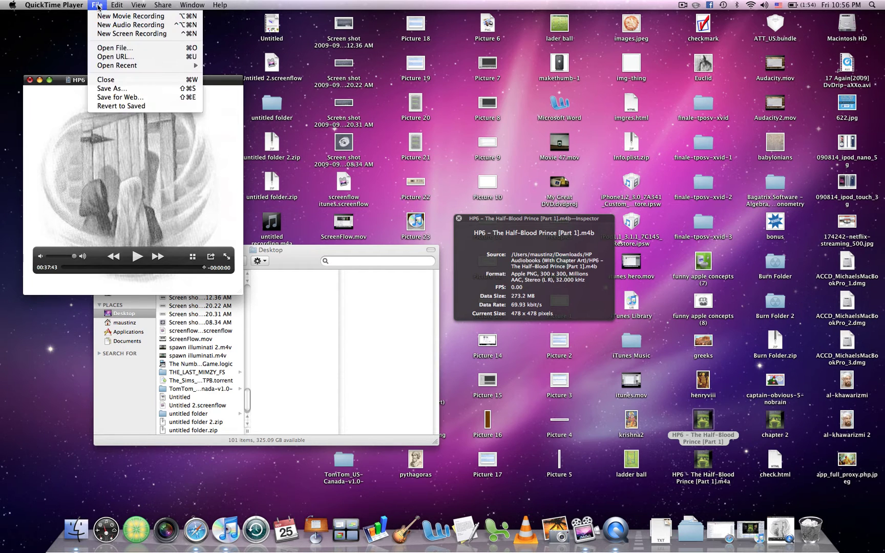
click(103, 106)
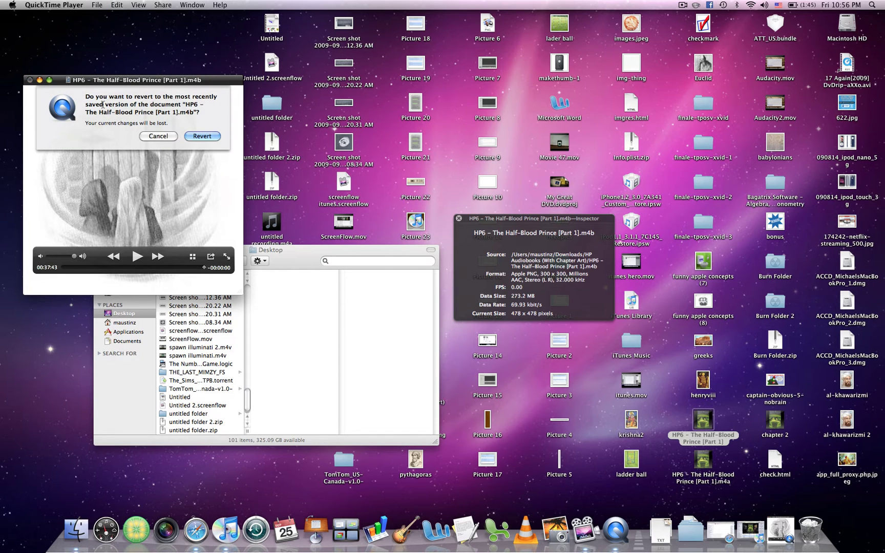
click(205, 137)
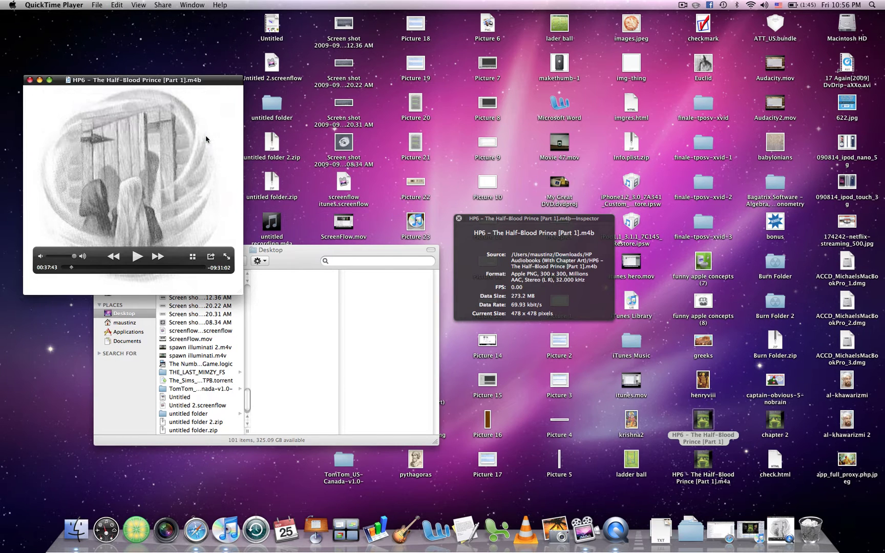
Trim the .m4b audiobook at both ends to its second chapter, about 39:19 long
click(116, 4)
click(123, 97)
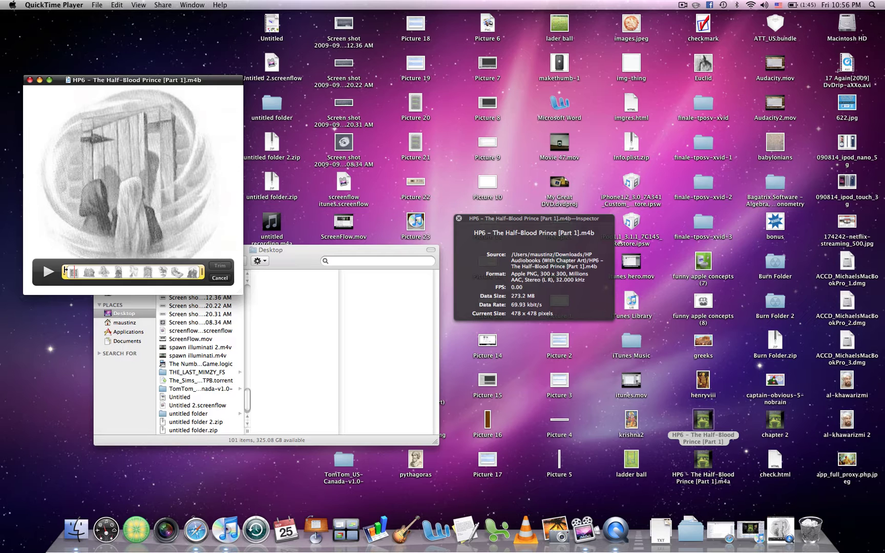
drag(66, 271, 75, 272)
drag(201, 271, 65, 273)
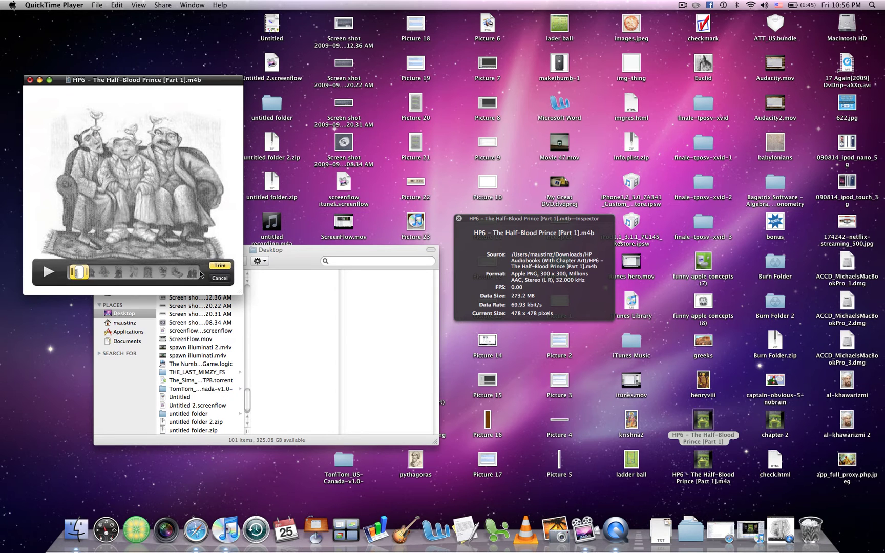
click(220, 266)
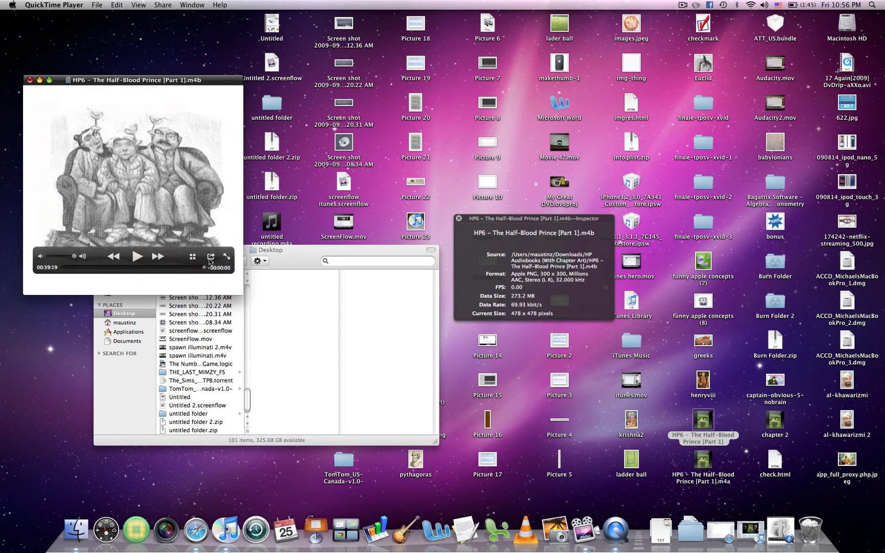
click(94, 5)
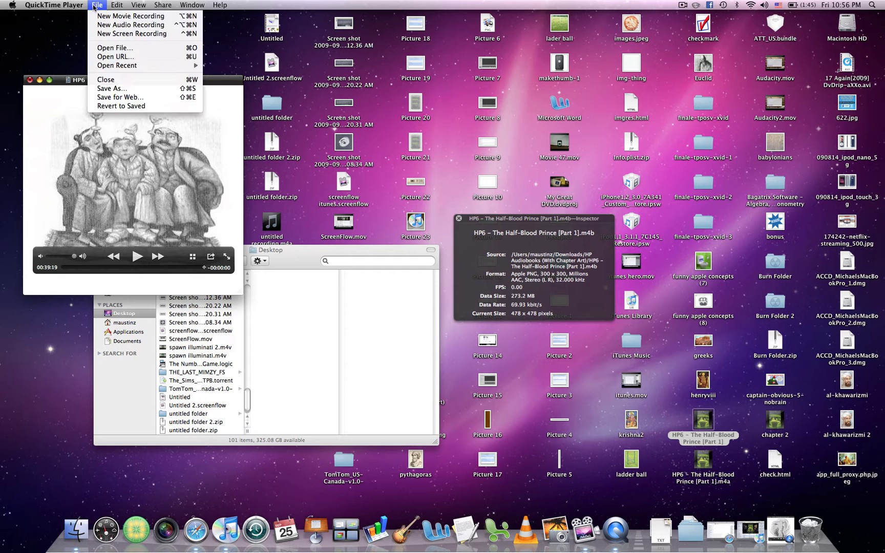
click(112, 88)
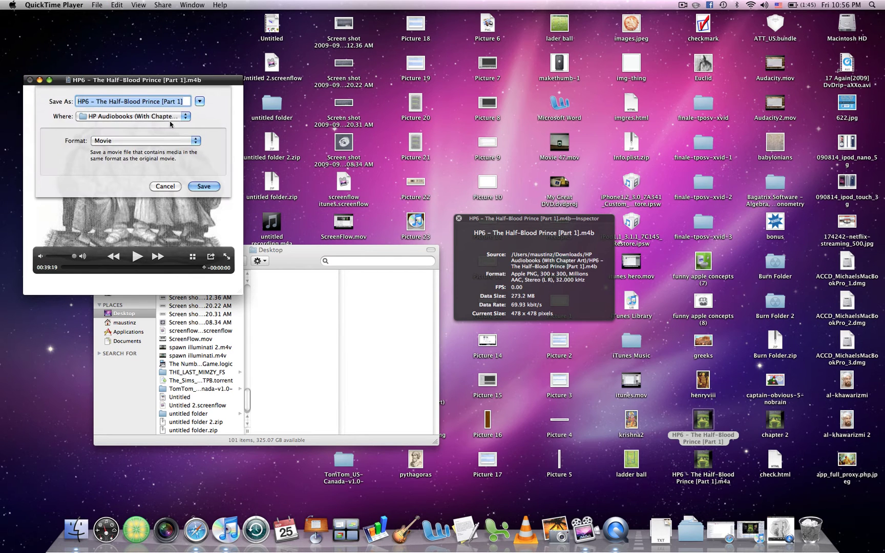
click(149, 141)
click(149, 141)
text(chapter)
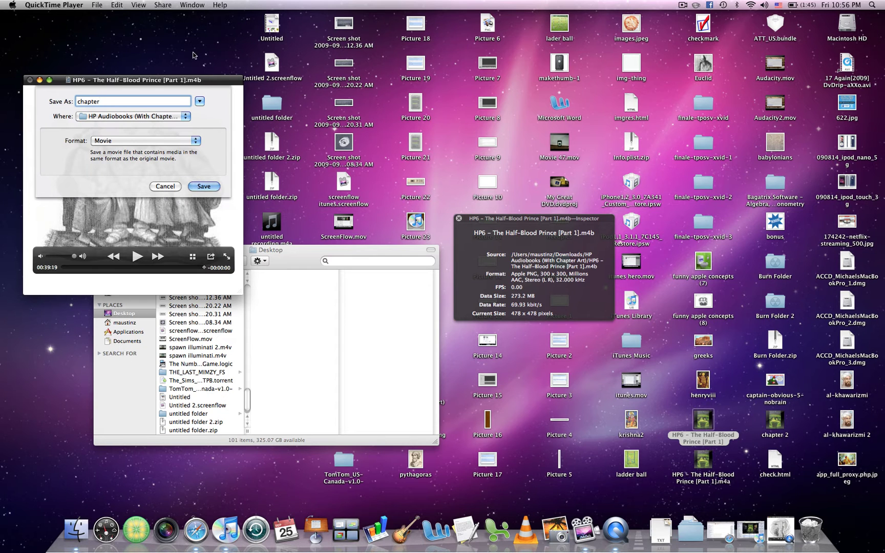
text( 2)
click(174, 186)
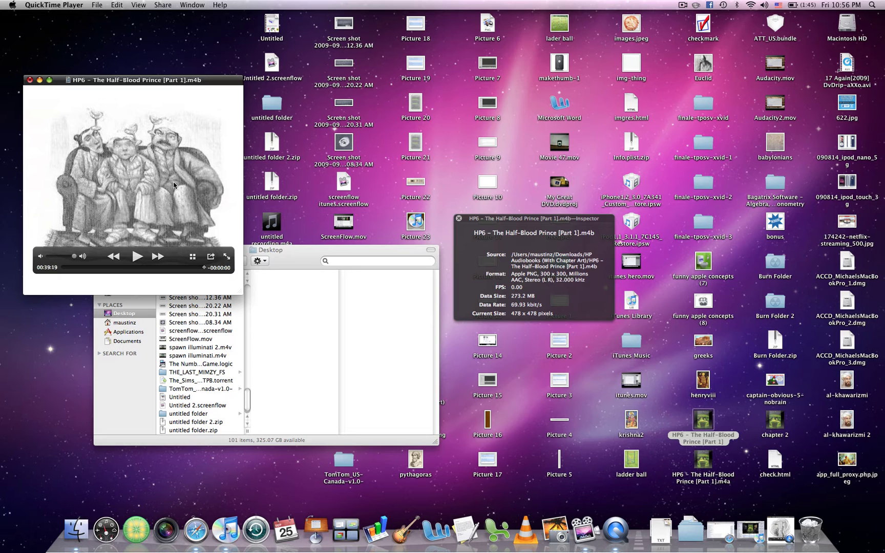
Preview the desktop file chapter 2 with Quick Look and close the preview
click(774, 420)
key(space)
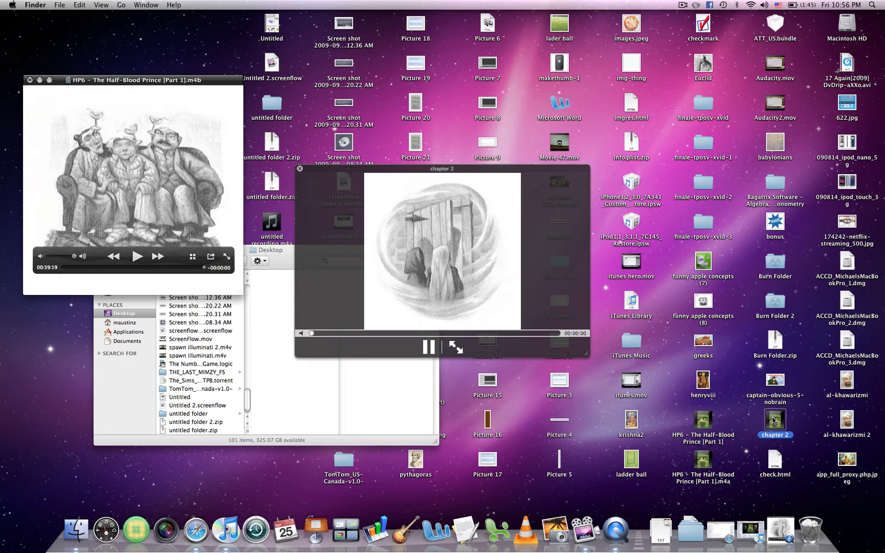
key(space)
key(space)
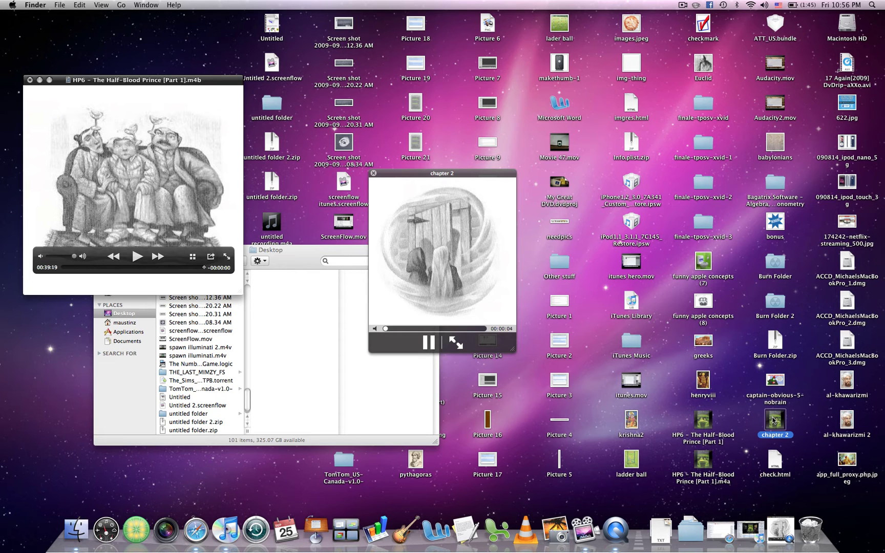
key(space)
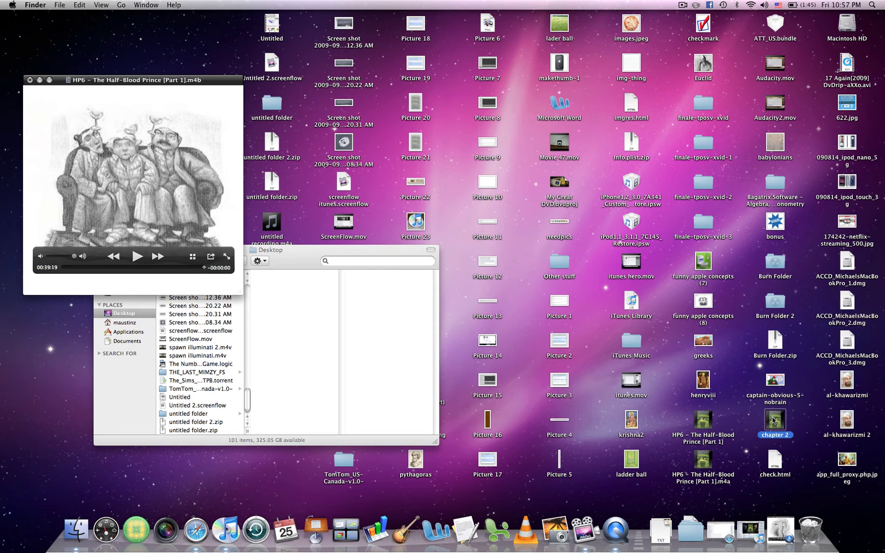
Change the extension of the desktop file chapter 2 to .mp3 through its file information and accept the new extension
right_click(773, 420)
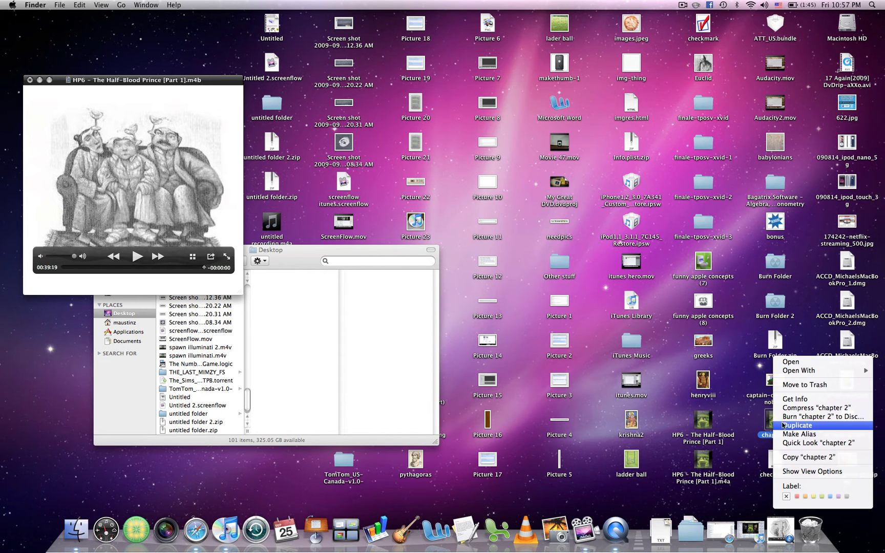
click(799, 400)
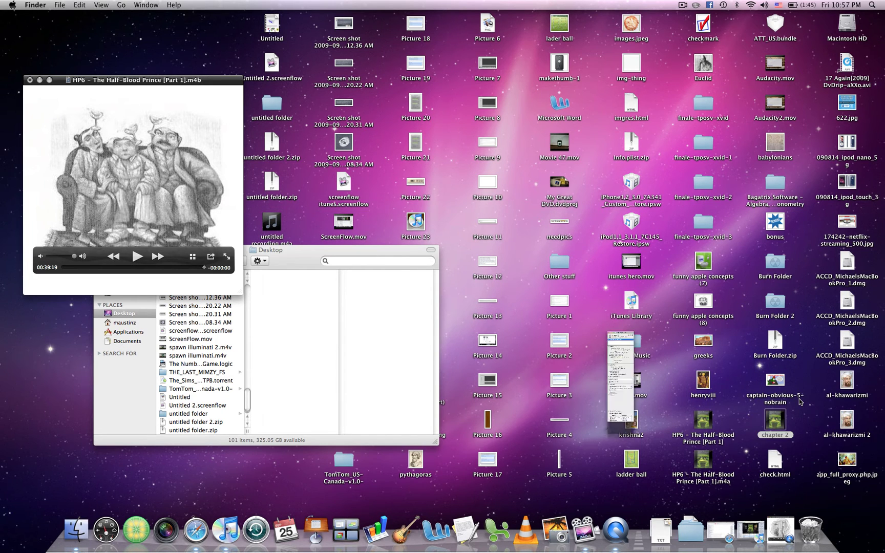
click(64, 228)
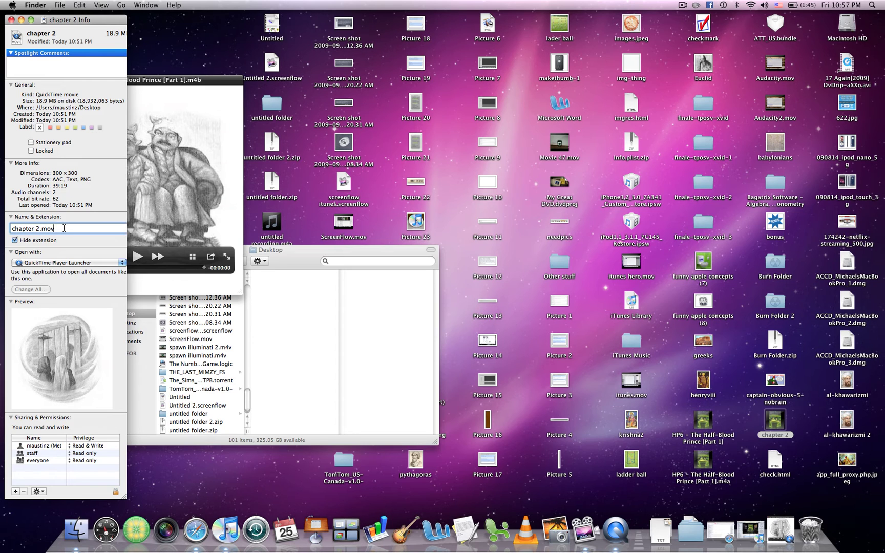
key(BackSpace)
key(BackSpace)
key(BackSpace)
text(mp3)
click(11, 19)
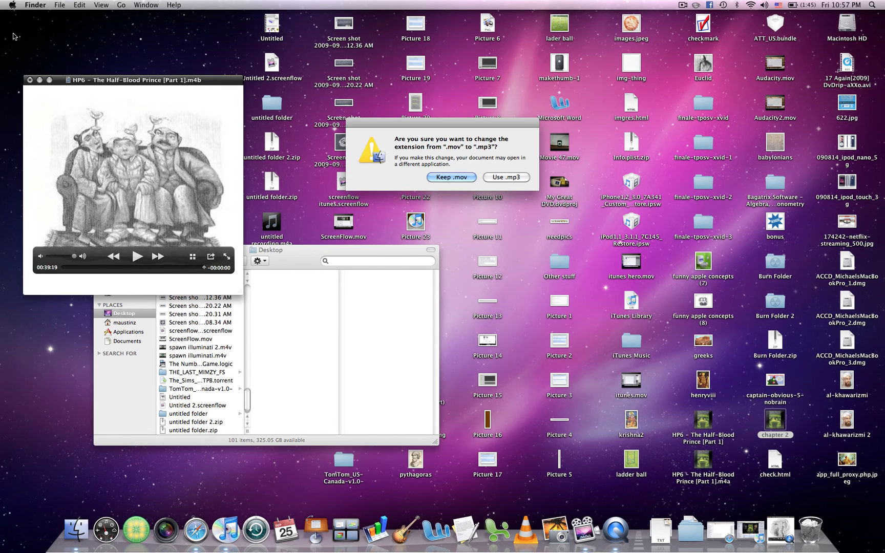
click(507, 178)
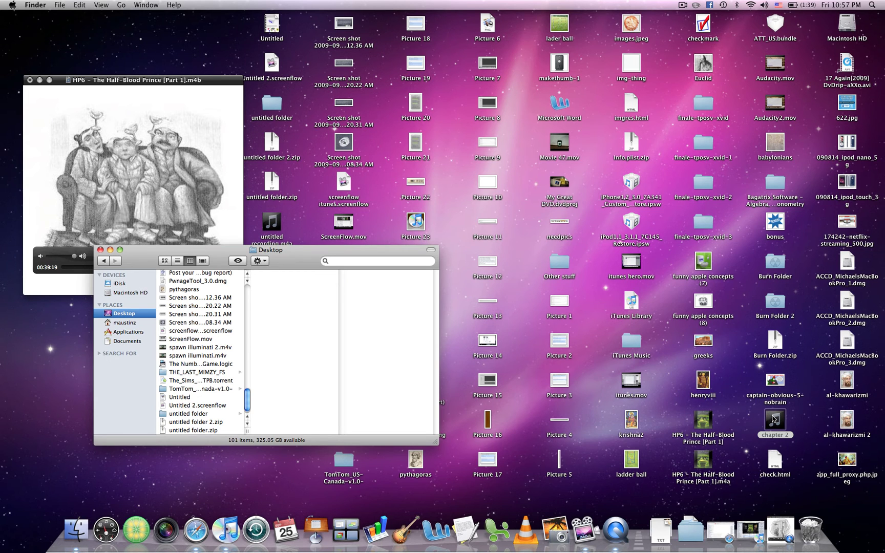
Preview the chapter 2 audio file on the desktop with Quick Look and pause playback
key(space)
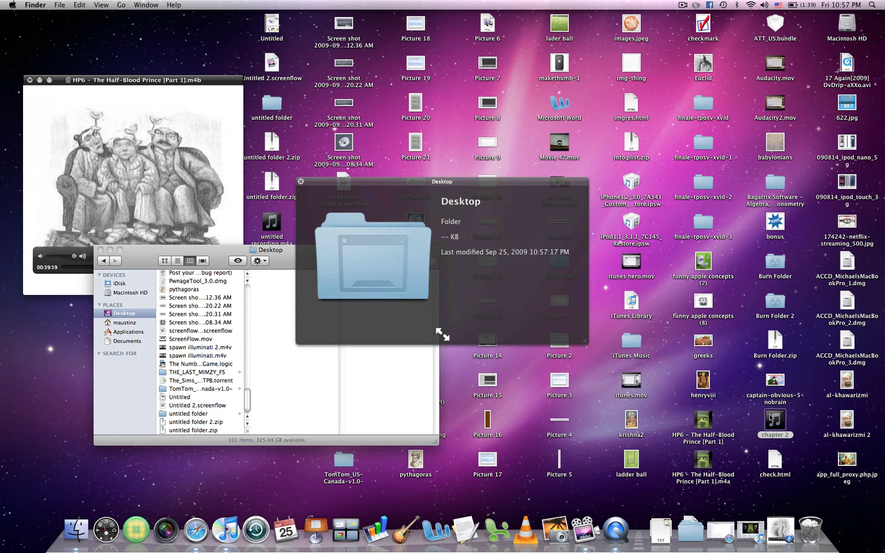
click(771, 419)
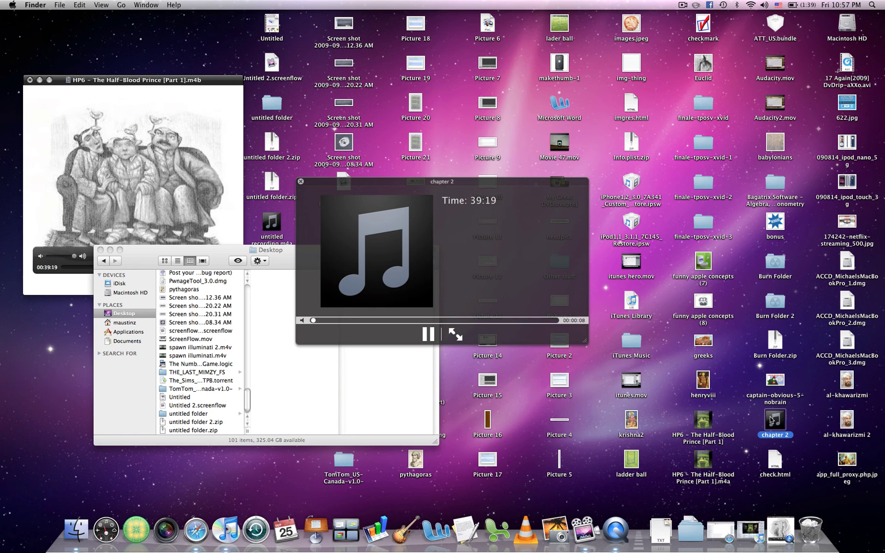
click(429, 334)
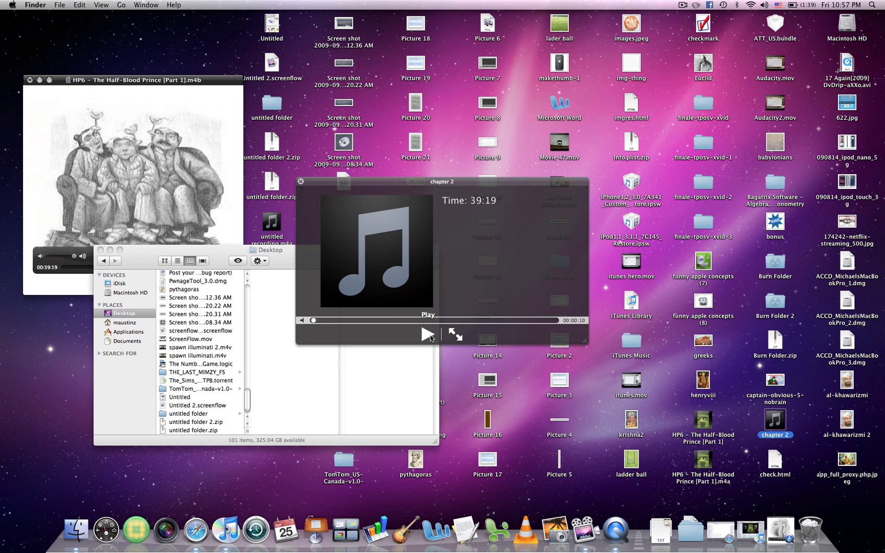